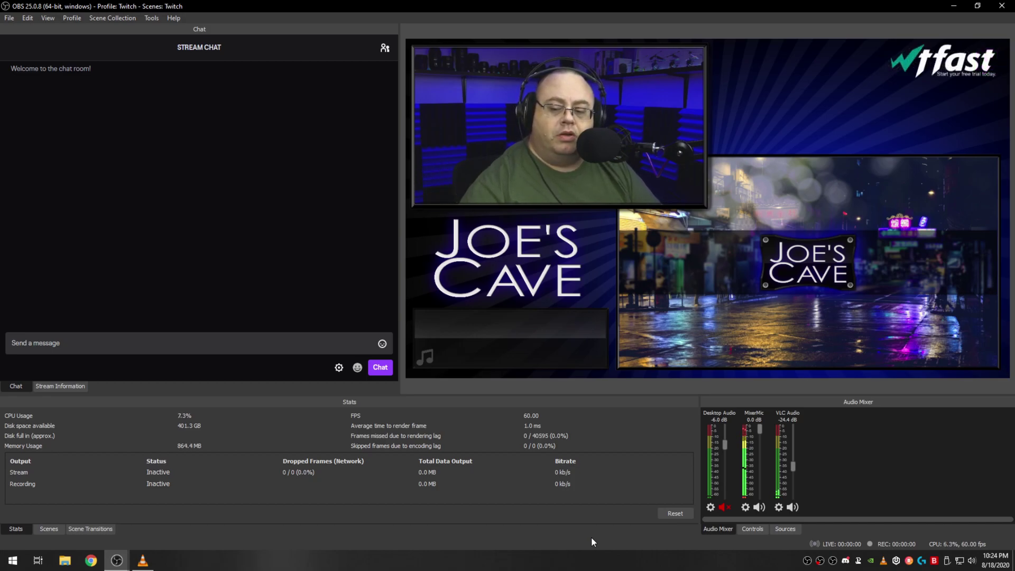
# Skip the VLC song ahead from 01:58 past 02:27, leaving VLC minimized behind OBS
pyautogui.click(150, 563)
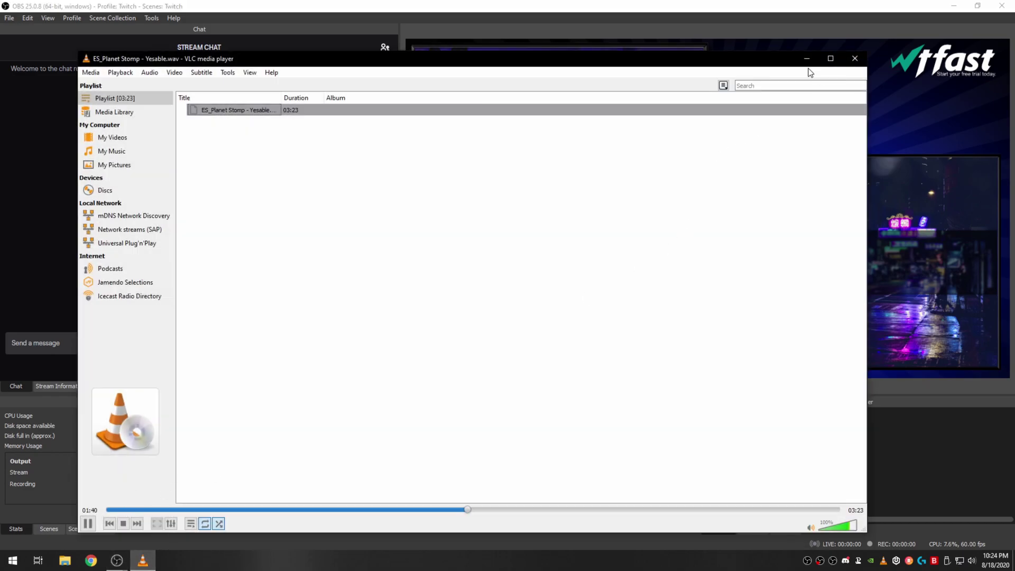
pyautogui.click(531, 509)
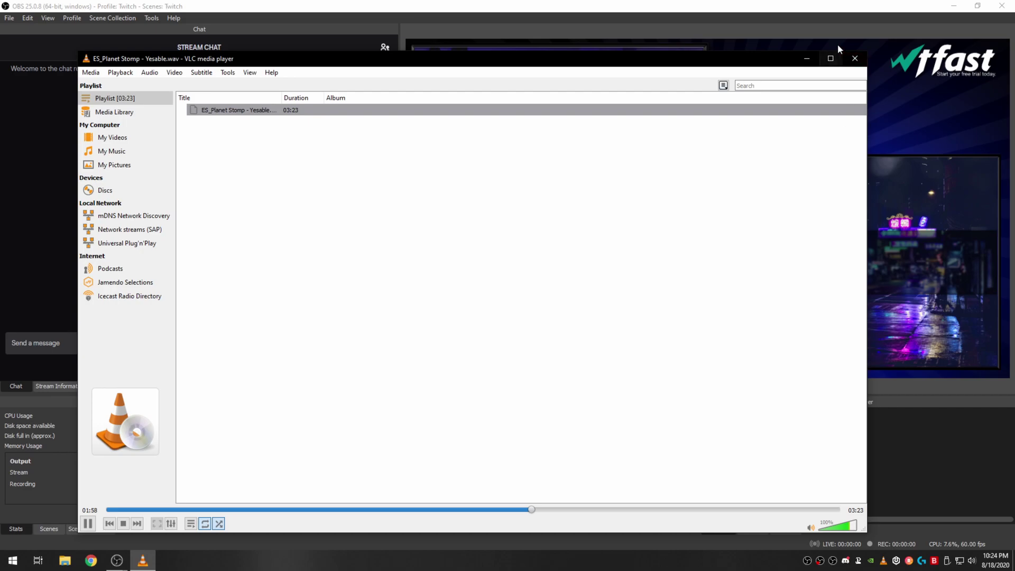
pyautogui.click(807, 58)
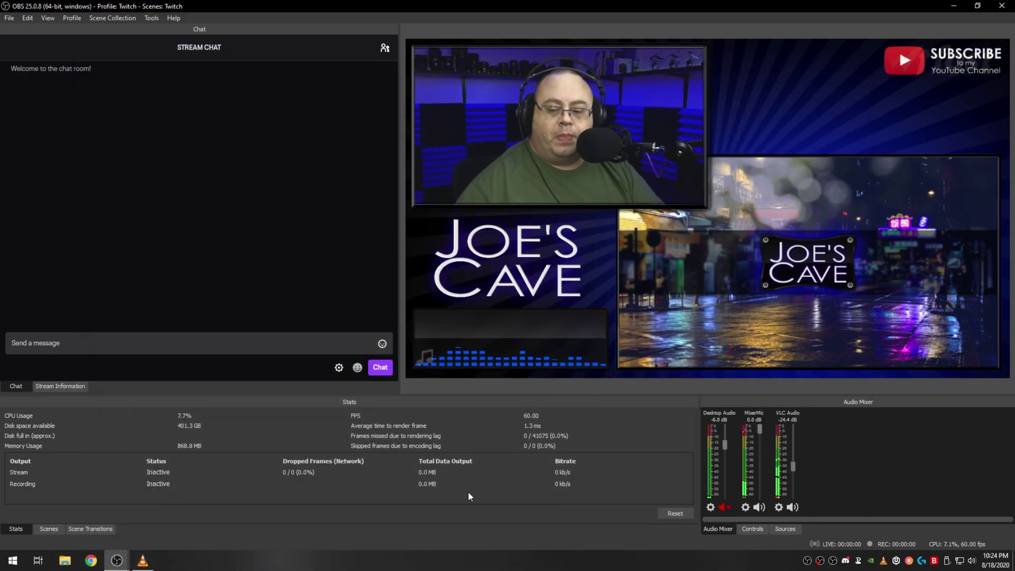
pyautogui.moveTo(143, 561)
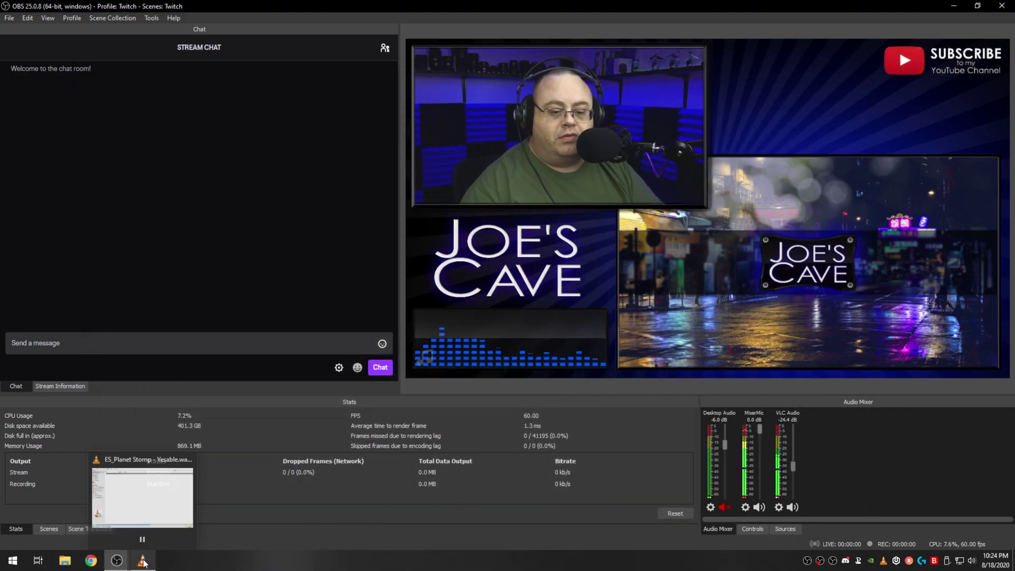
pyautogui.click(143, 561)
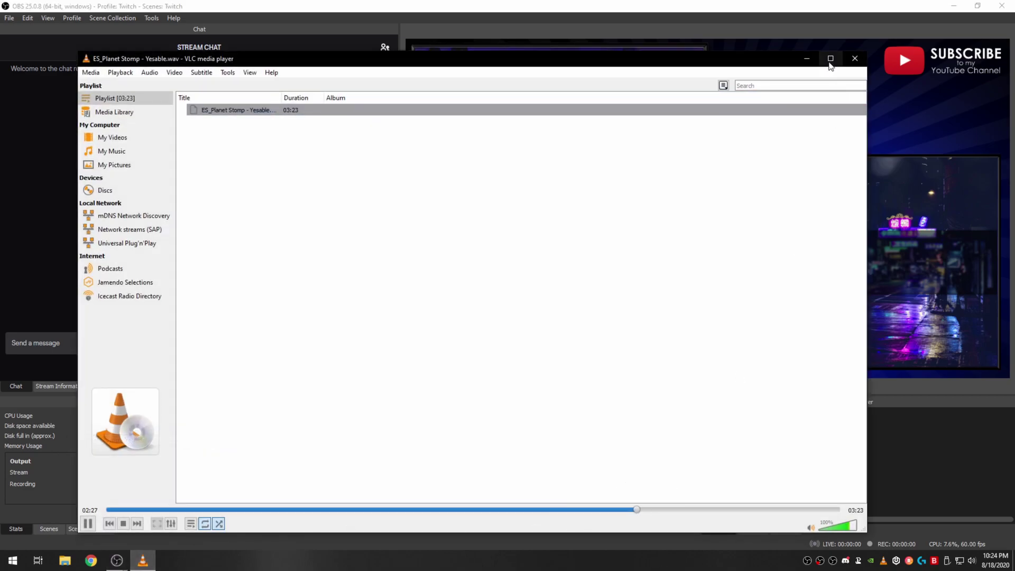
pyautogui.click(807, 59)
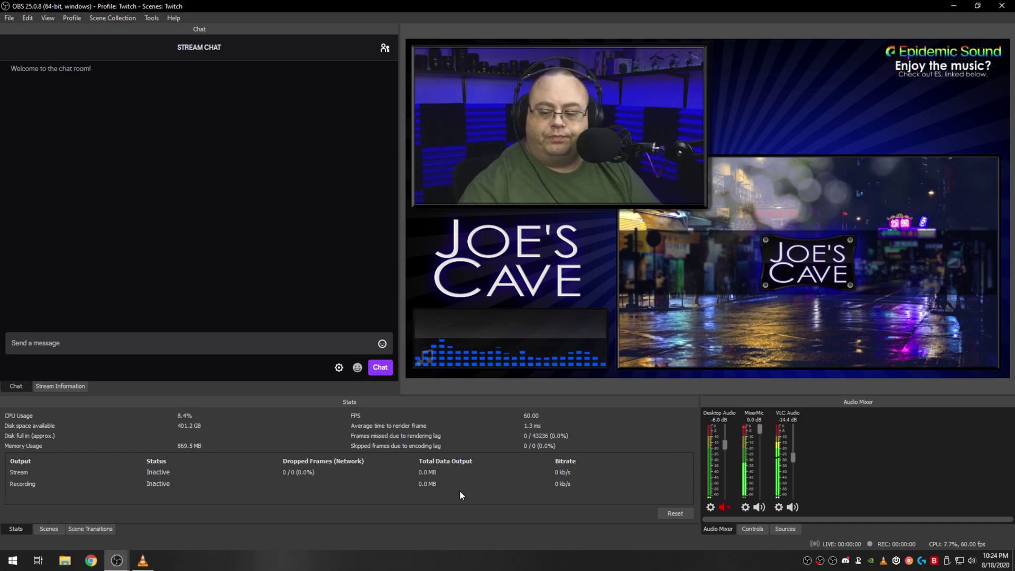
pyautogui.hotkey('ctrl', 'm')
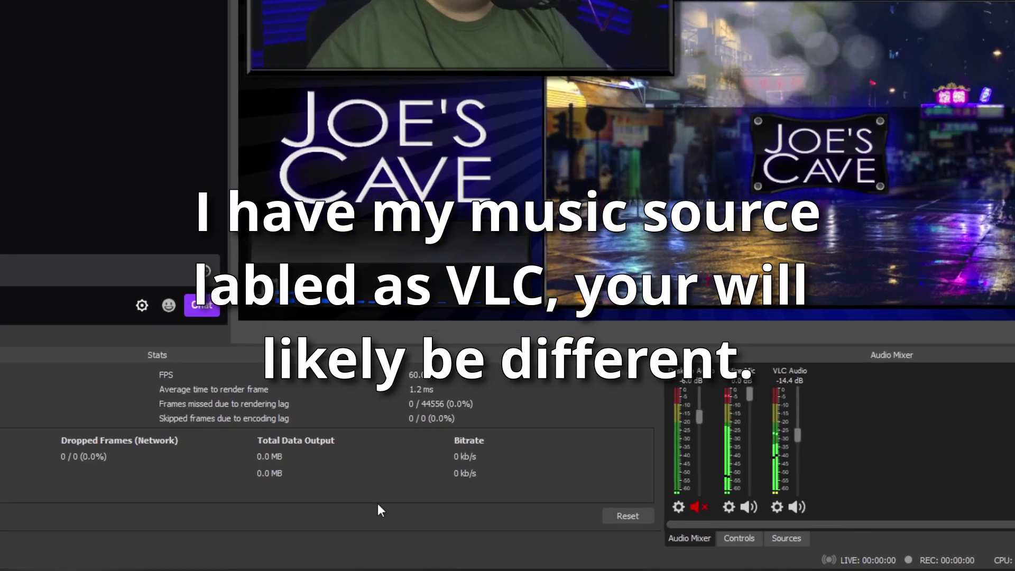
# Unmute the VLC Audio channel and open its Filters window from the Audio Mixer
pyautogui.click(791, 506)
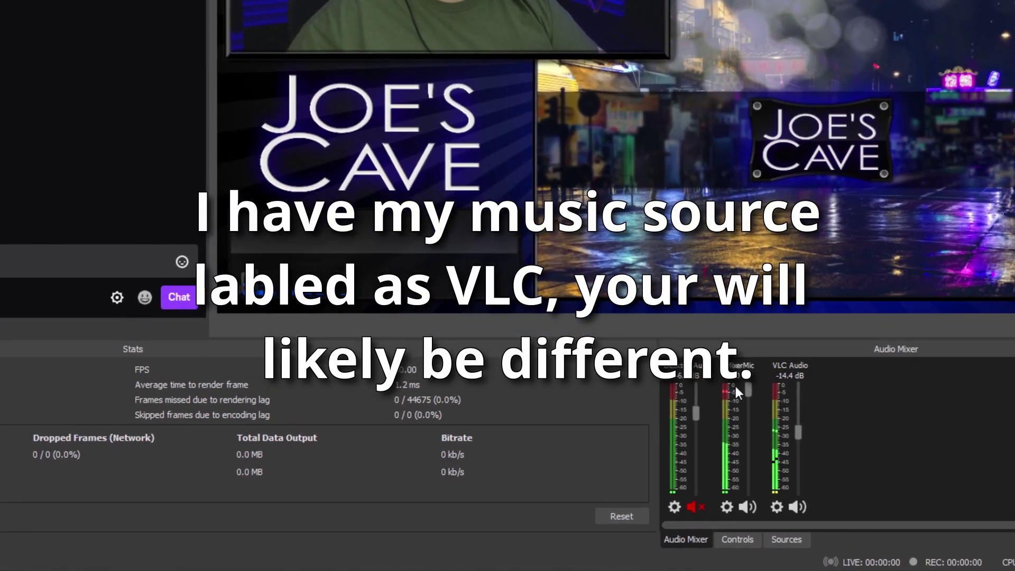
pyautogui.rightClick(780, 414)
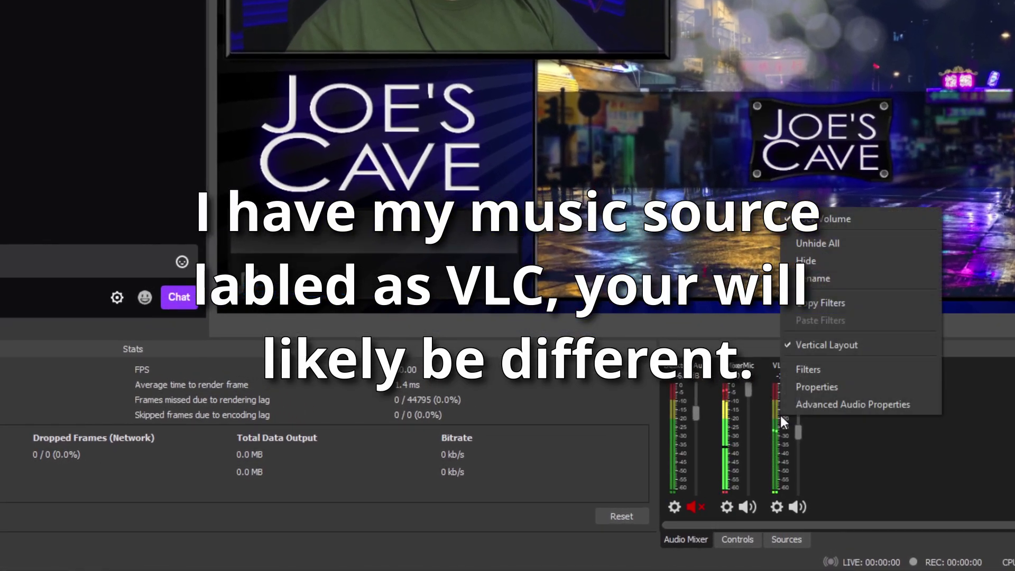
pyautogui.click(820, 369)
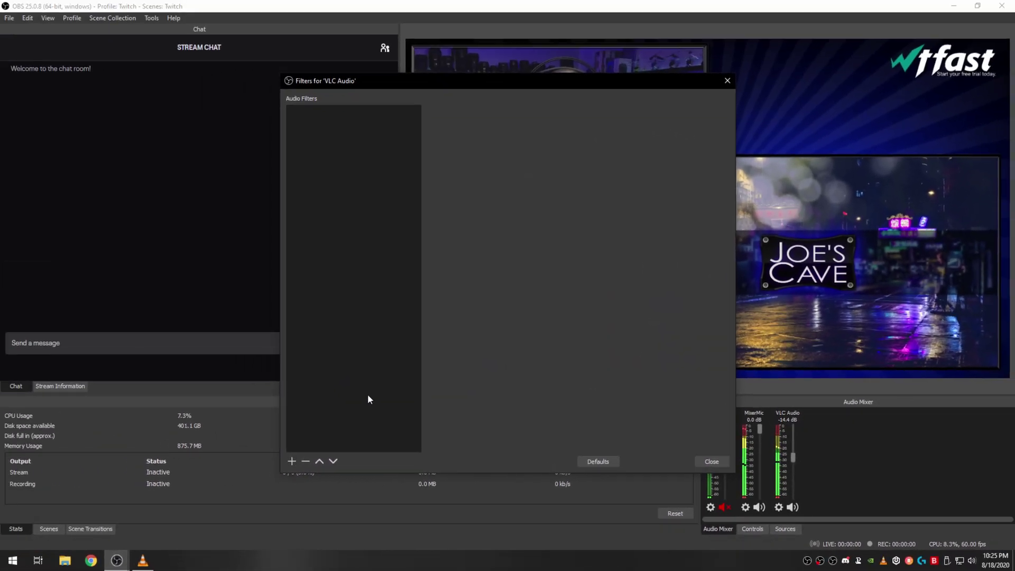
# Add a Compressor filter to the VLC Audio source
pyautogui.click(291, 461)
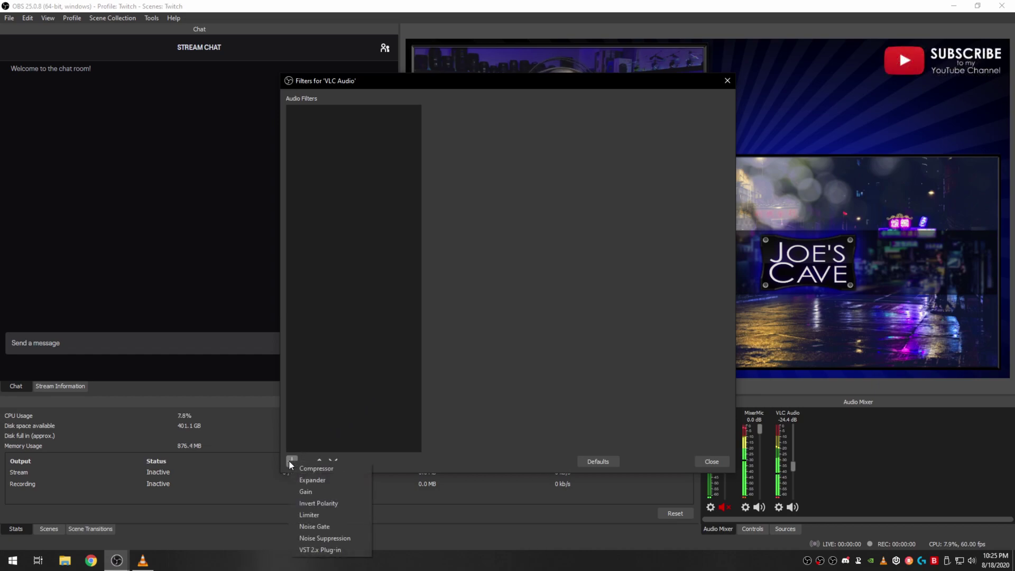
pyautogui.click(320, 466)
pyautogui.click(486, 297)
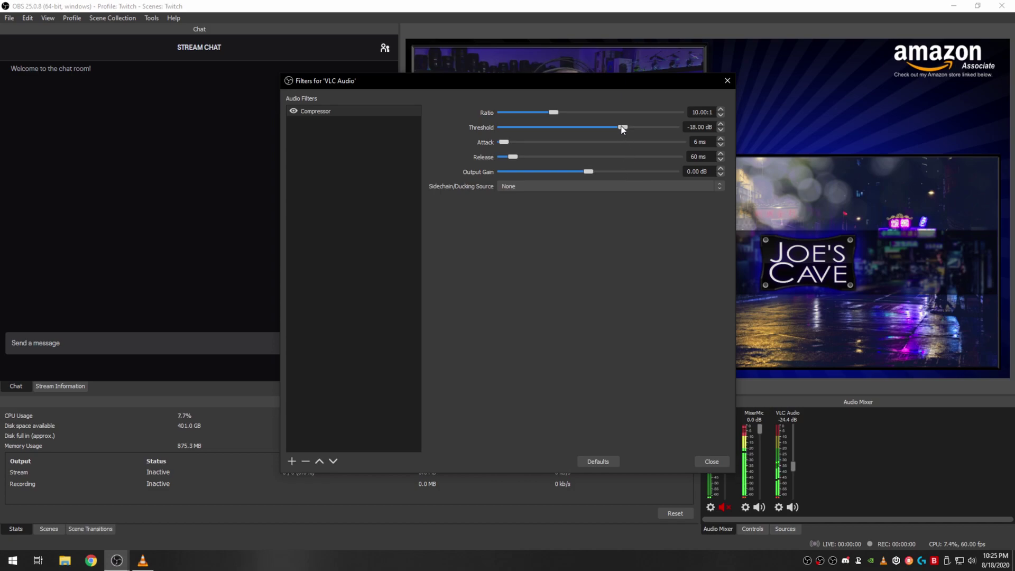
# Set the compressor threshold to -32.00 dB
pyautogui.moveTo(623, 130); pyautogui.dragTo(581, 130)
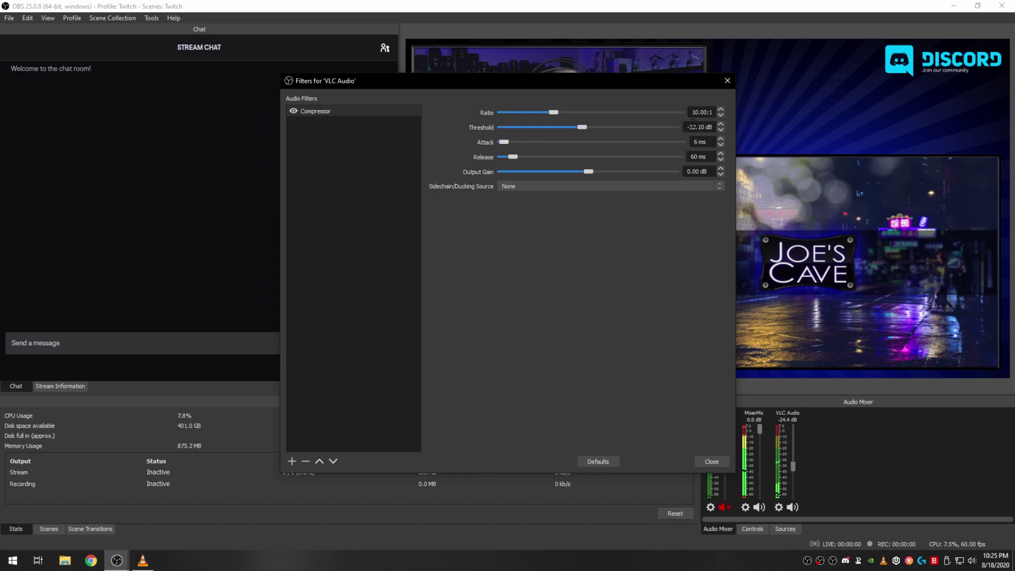
pyautogui.tripleClick(702, 128)
pyautogui.write('-32')
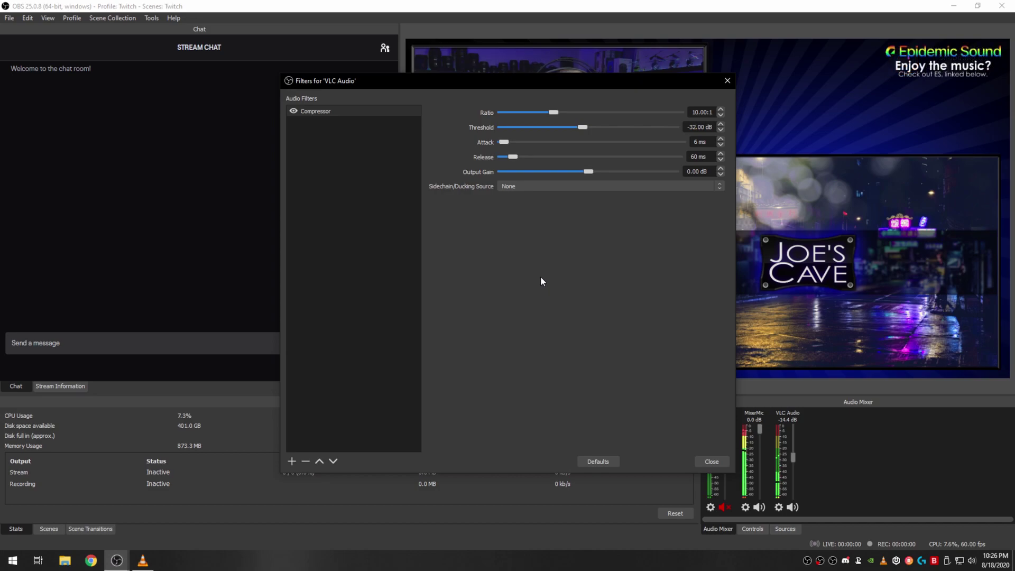
# Make MixerMic the compressor's ducking source, with 252 ms attack and 1000 ms release
pyautogui.click(538, 188)
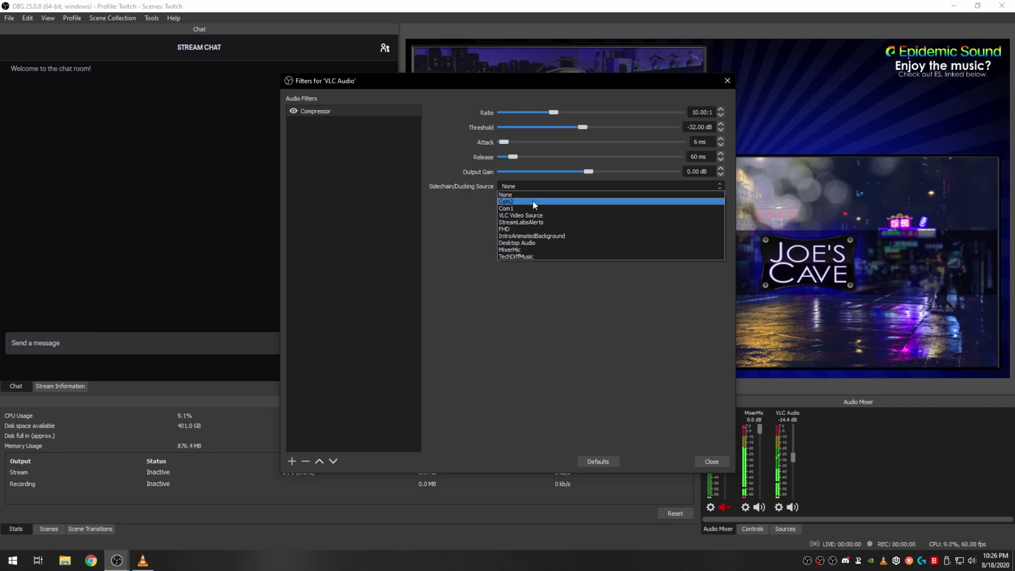
pyautogui.click(526, 252)
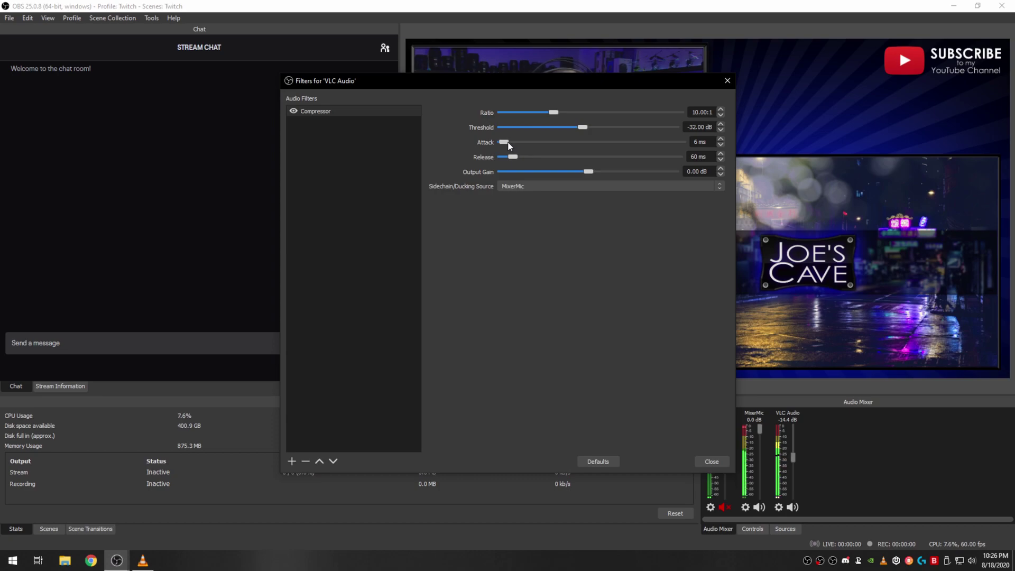
pyautogui.moveTo(507, 143); pyautogui.dragTo(592, 142)
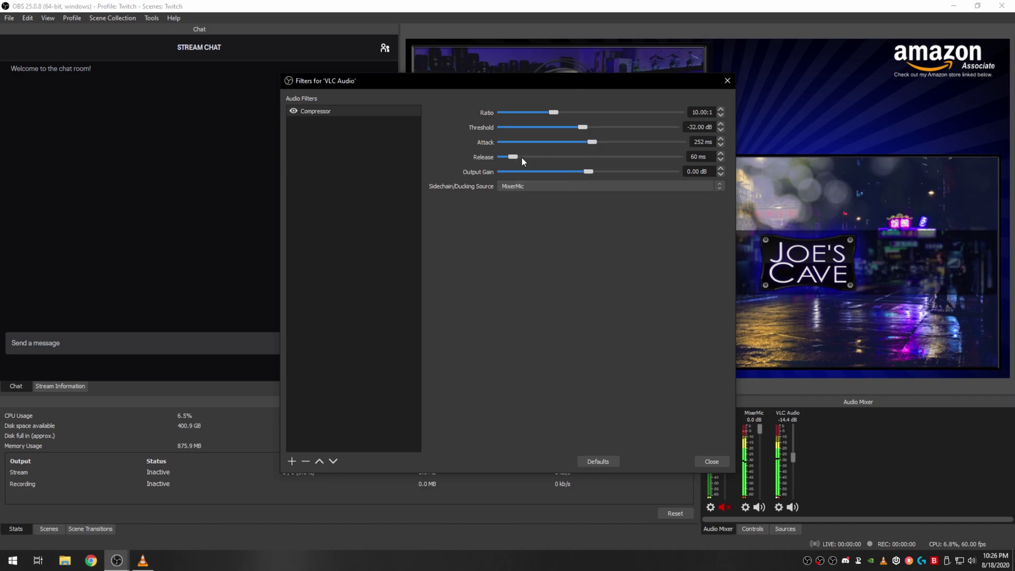
pyautogui.moveTo(513, 157); pyautogui.dragTo(711, 155)
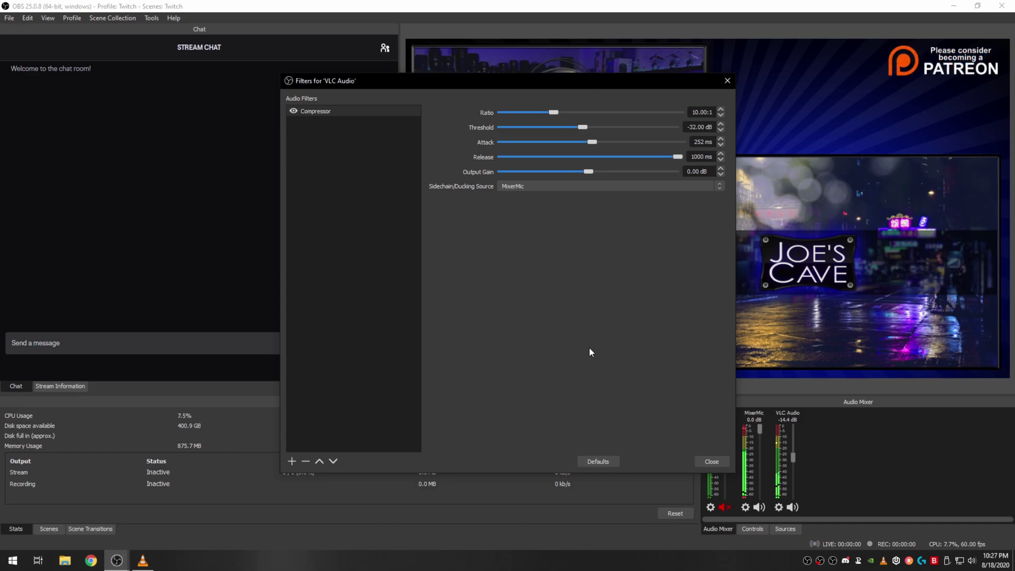
# Jump the VLC song to 02:12, then to about 02:56, and minimize VLC
pyautogui.click(146, 561)
pyautogui.click(587, 510)
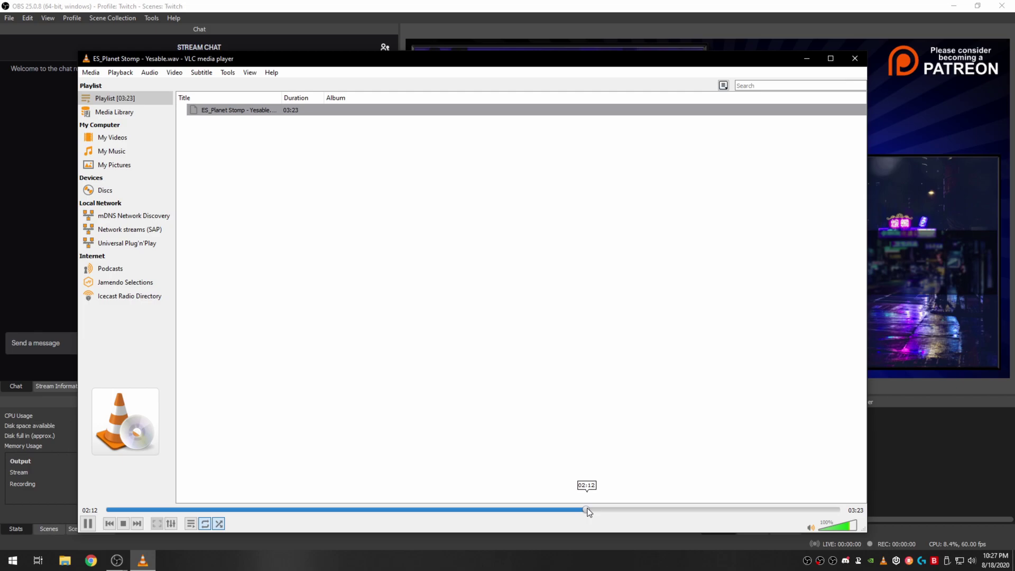
pyautogui.click(741, 510)
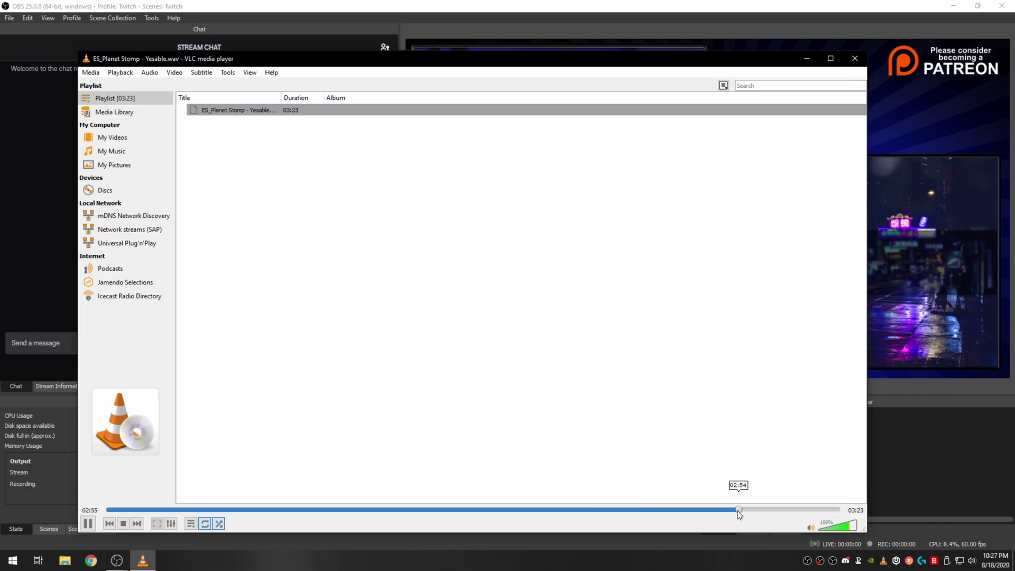
pyautogui.click(808, 58)
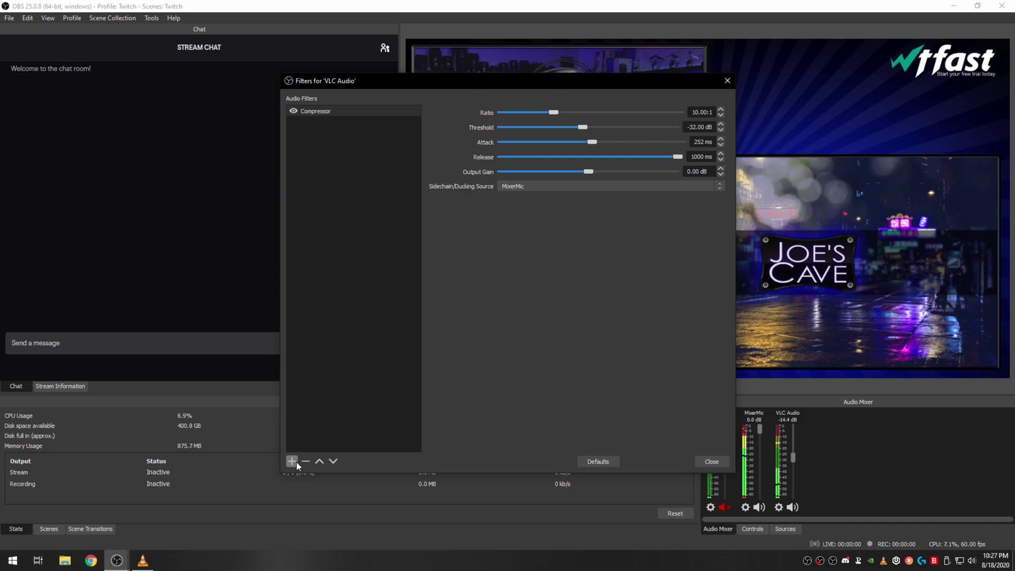
# Add a VST 2.x Plug-in filter under the Compressor, keeping its default name
pyautogui.click(297, 463)
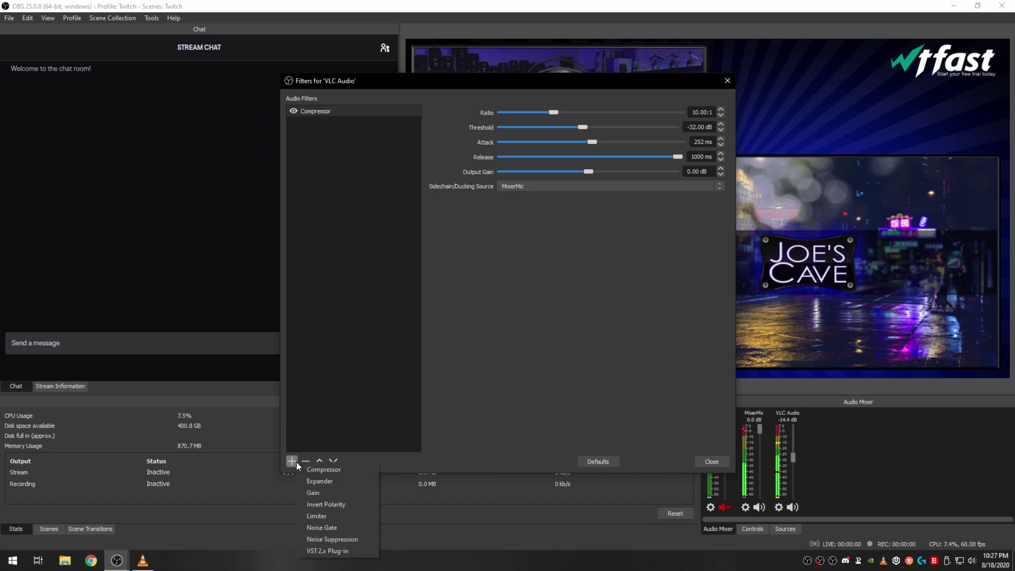
pyautogui.click(326, 551)
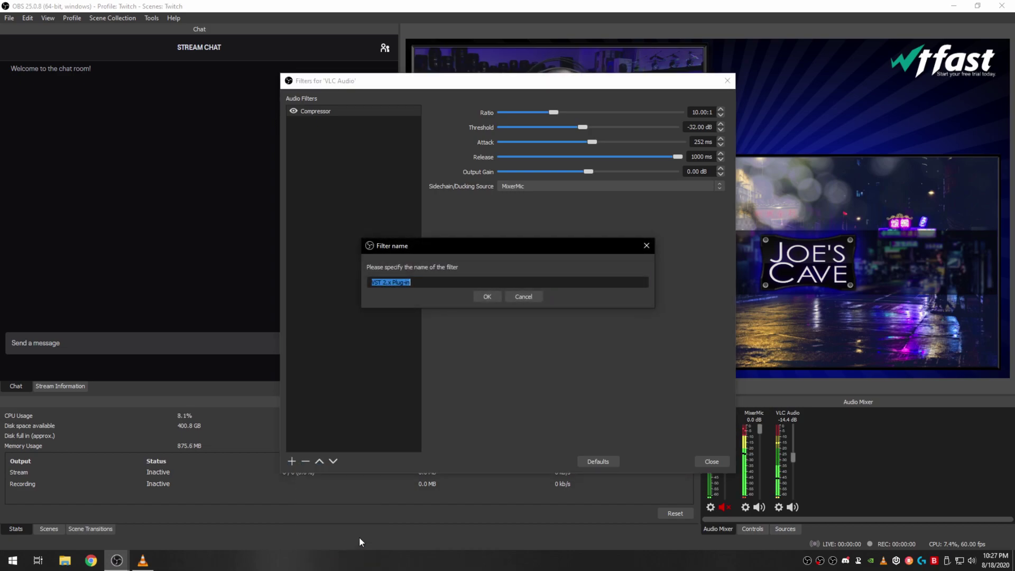
pyautogui.click(496, 294)
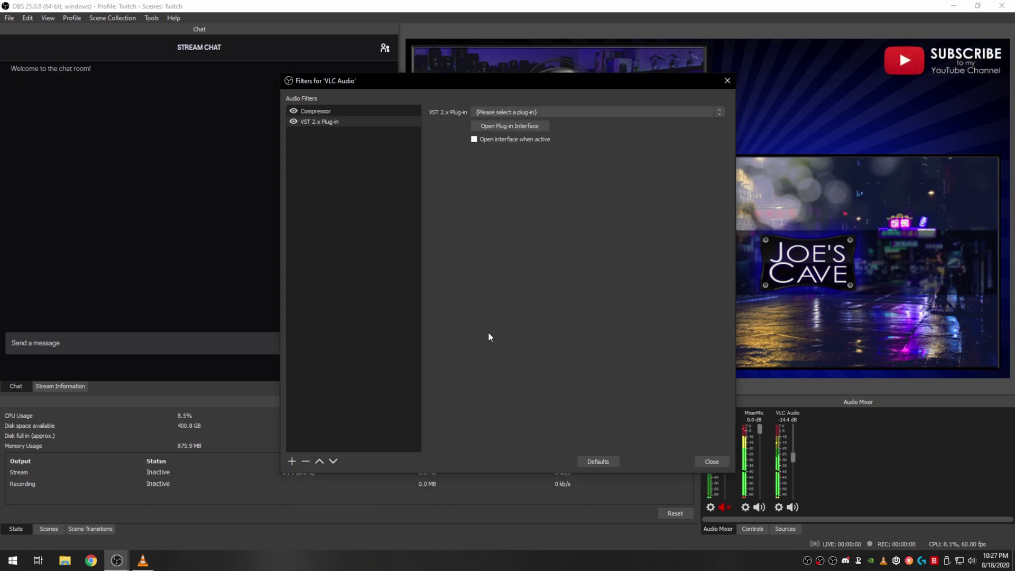
pyautogui.click(535, 111)
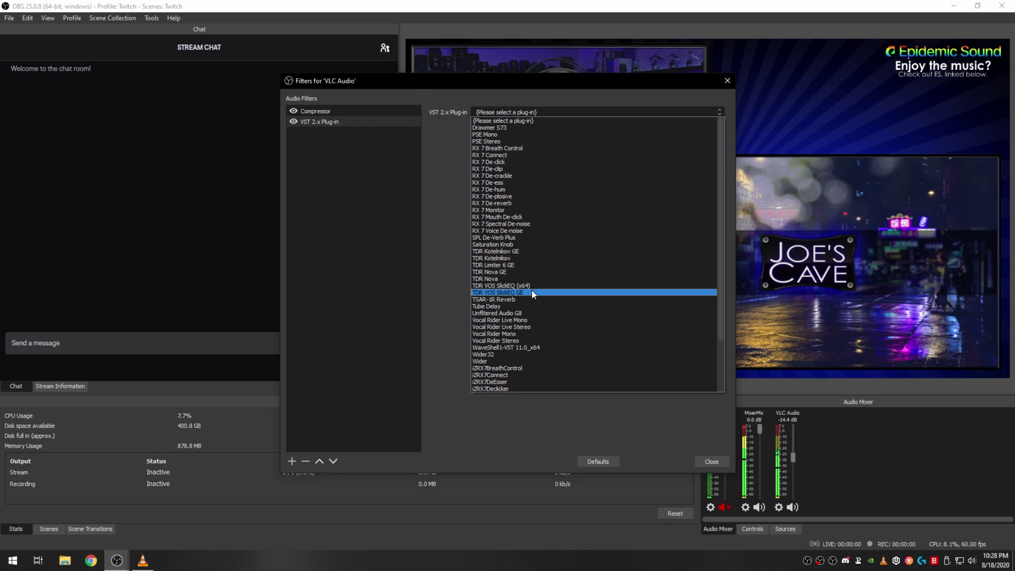
# Load TDR VOS SlickEQ GE, show its EQ graph, and switch off the LOW and MID bands
pyautogui.click(532, 293)
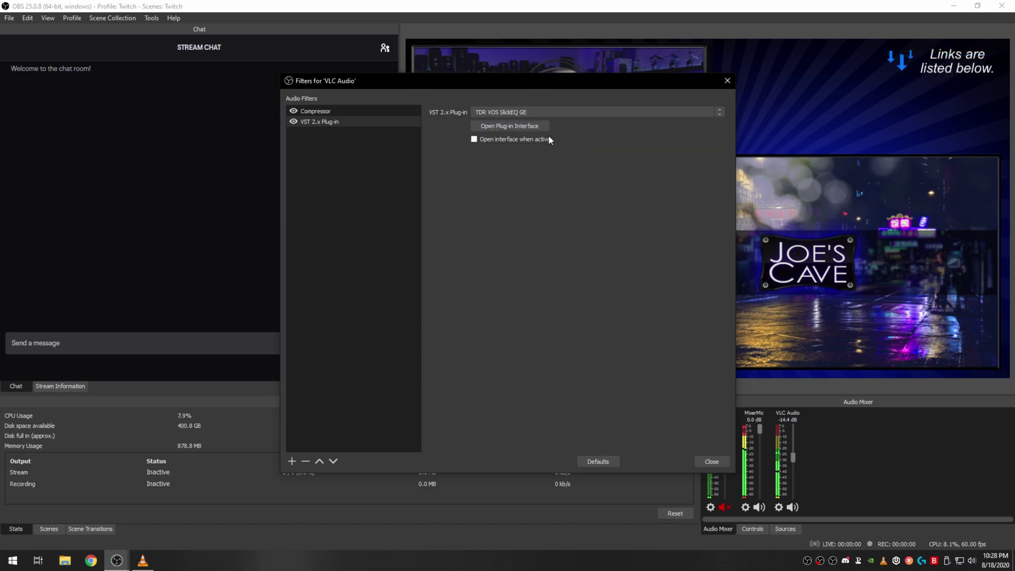
pyautogui.click(522, 127)
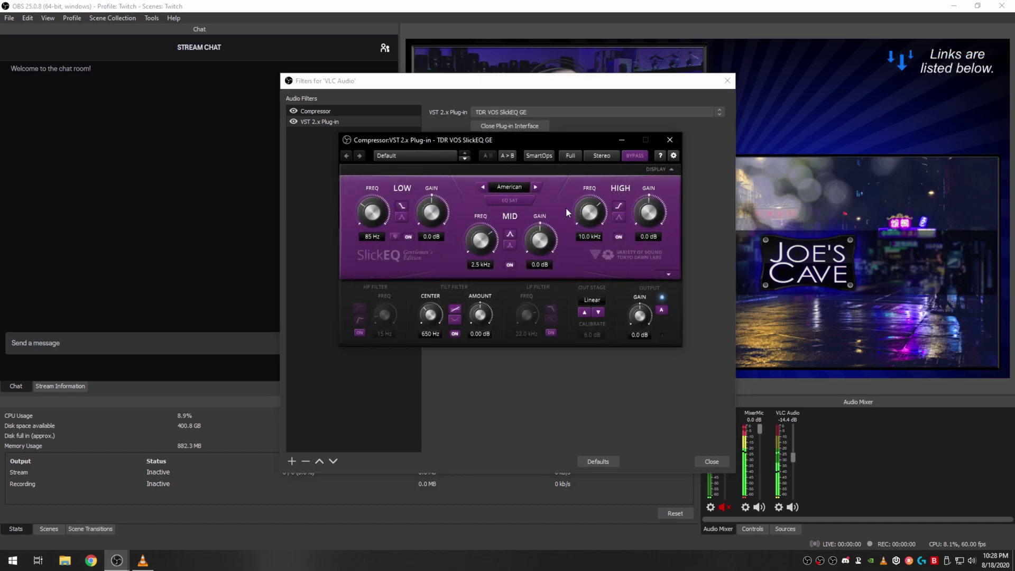
pyautogui.click(669, 274)
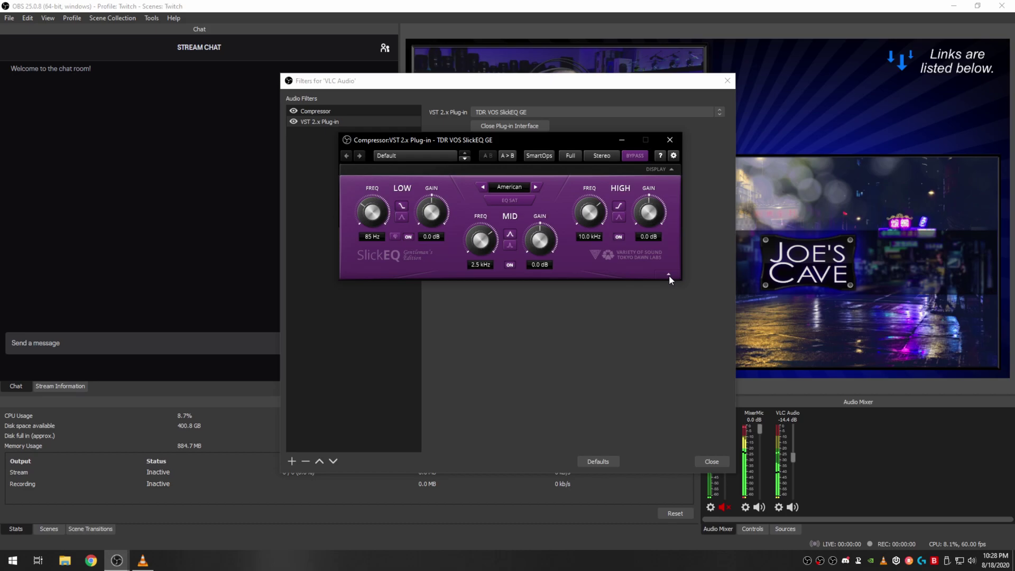
pyautogui.click(672, 169)
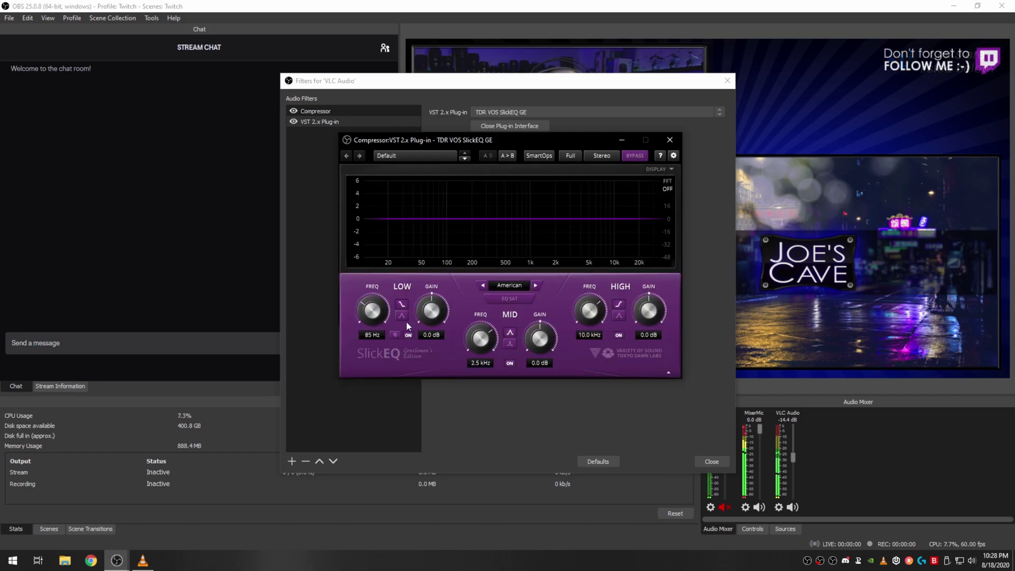
pyautogui.click(407, 335)
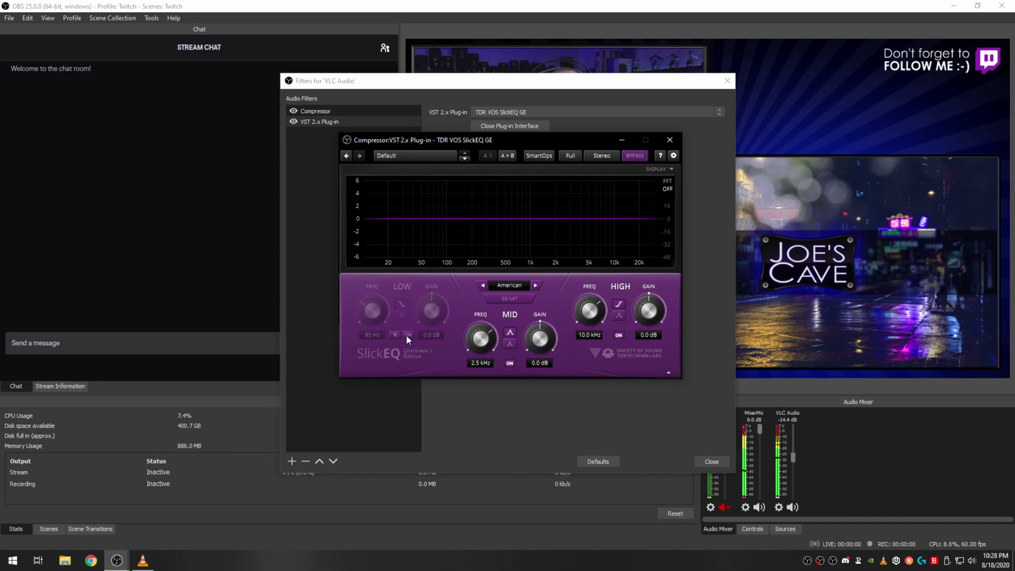
pyautogui.click(511, 364)
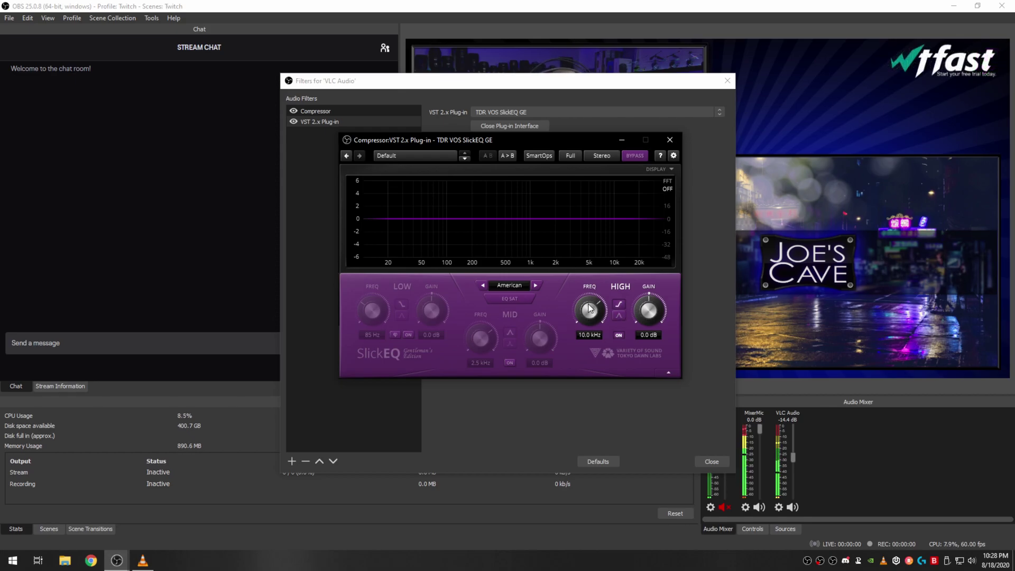
# Turn SlickEQ's HIGH band down to 750 Hz with -6.0 dB gain
pyautogui.moveTo(590, 309); pyautogui.dragTo(590, 338)
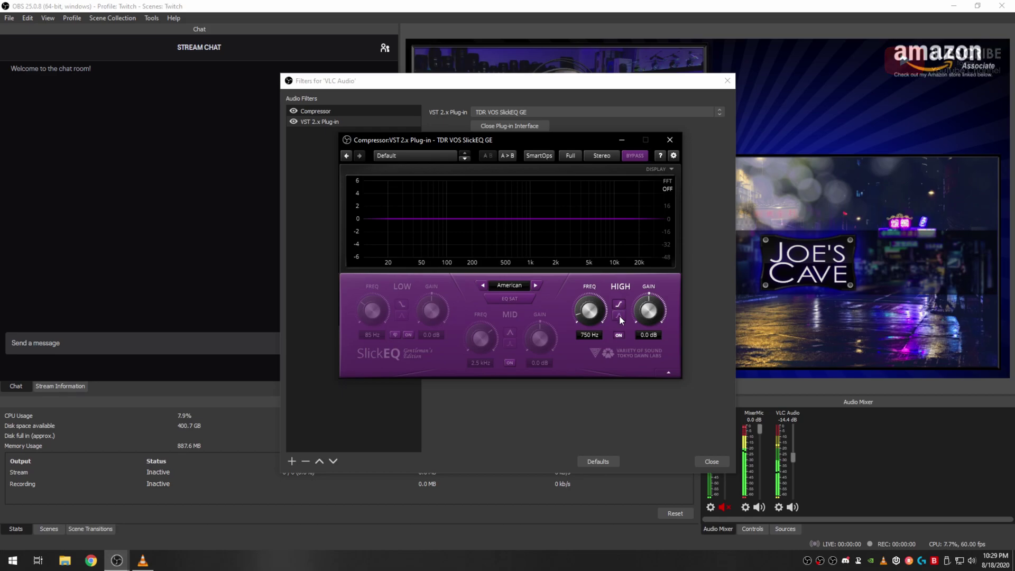
pyautogui.moveTo(644, 303); pyautogui.dragTo(645, 327)
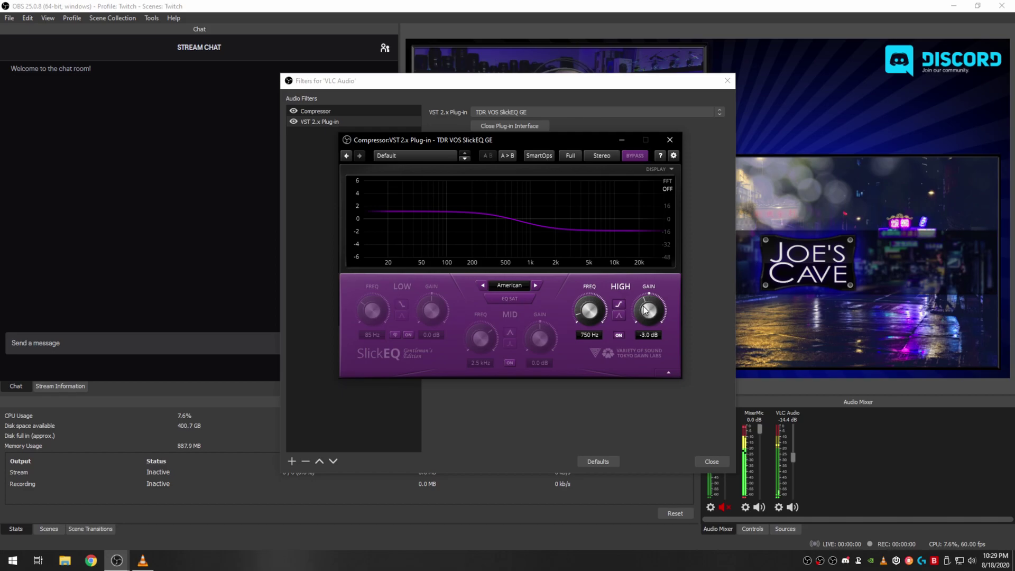
pyautogui.moveTo(645, 327); pyautogui.dragTo(645, 353)
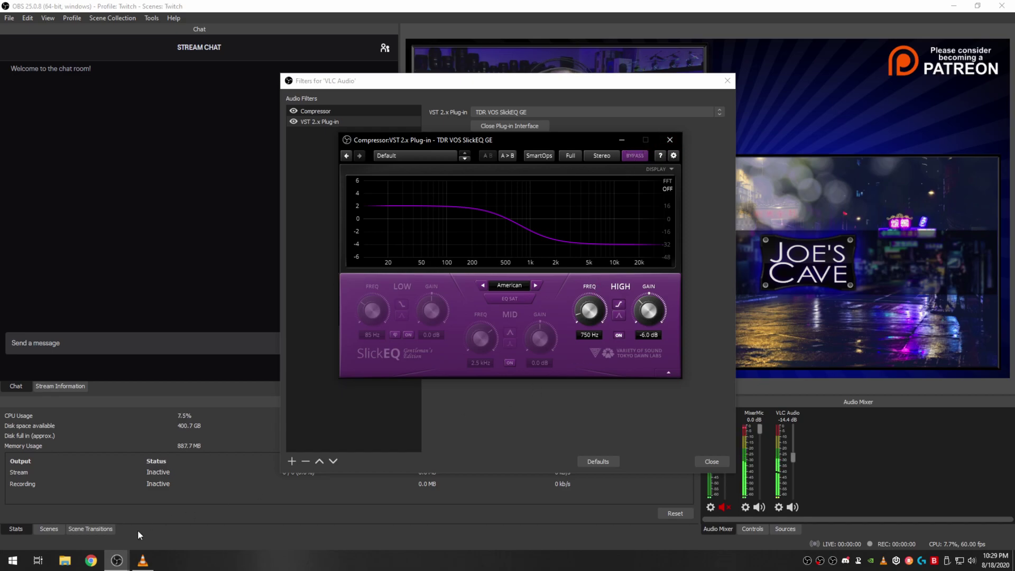
# Replay the song from about 00:13, then bypass and re-enable SlickEQ to compare
pyautogui.click(143, 560)
pyautogui.click(153, 510)
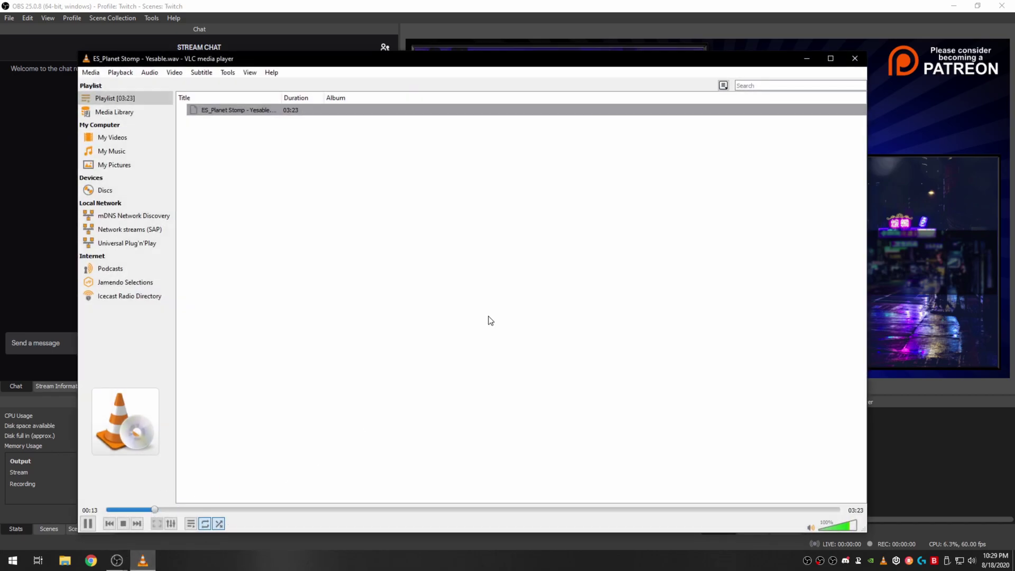
pyautogui.click(807, 58)
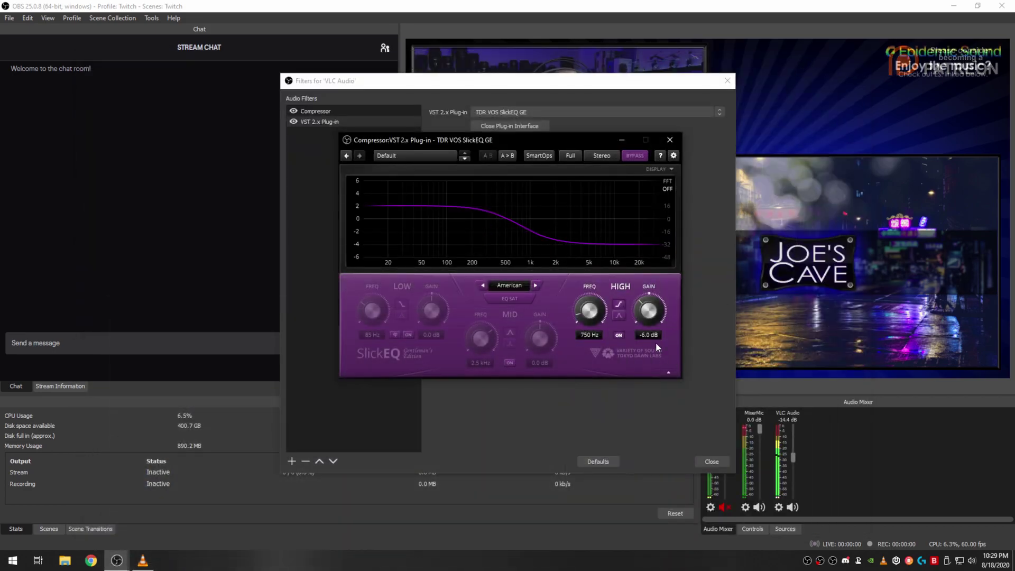
pyautogui.click(635, 157)
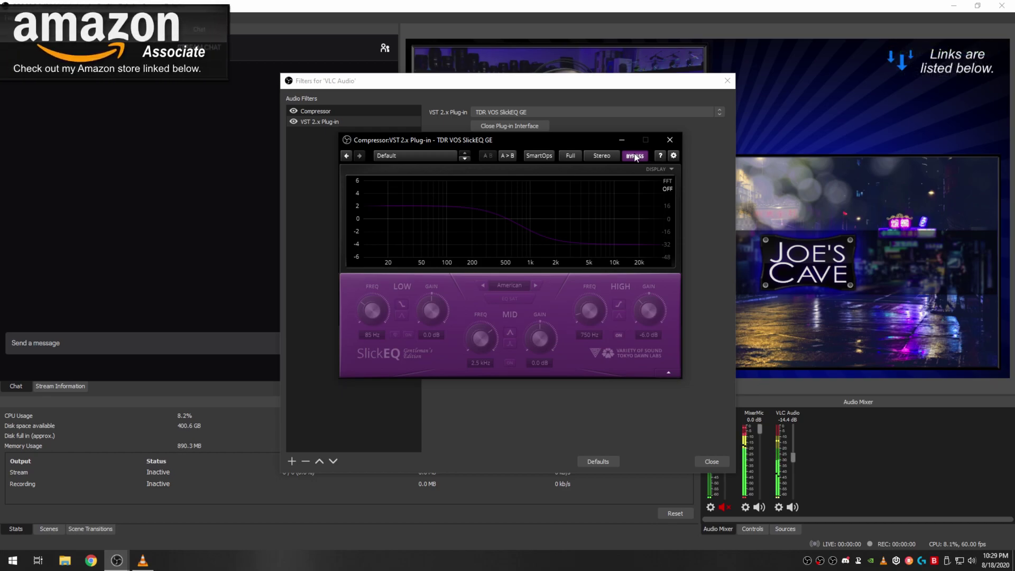
pyautogui.click(635, 157)
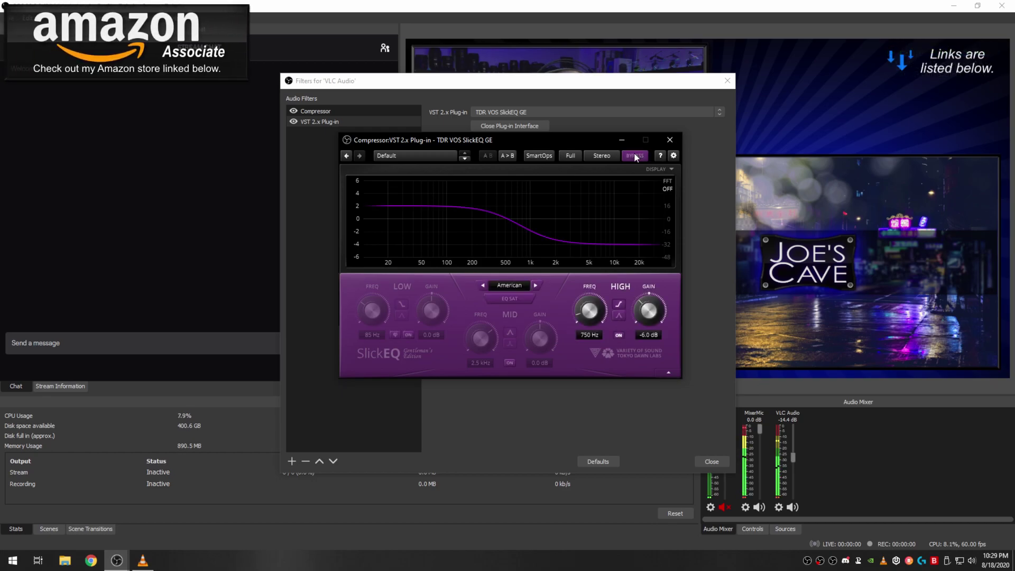